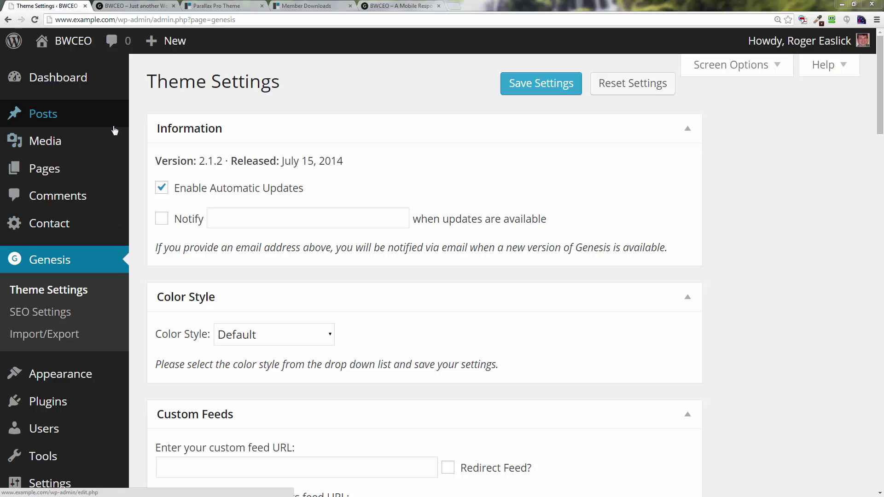
Step: Leave Theme Settings and start a new post from the admin bar's + New menu
mouse_move(92, 40)
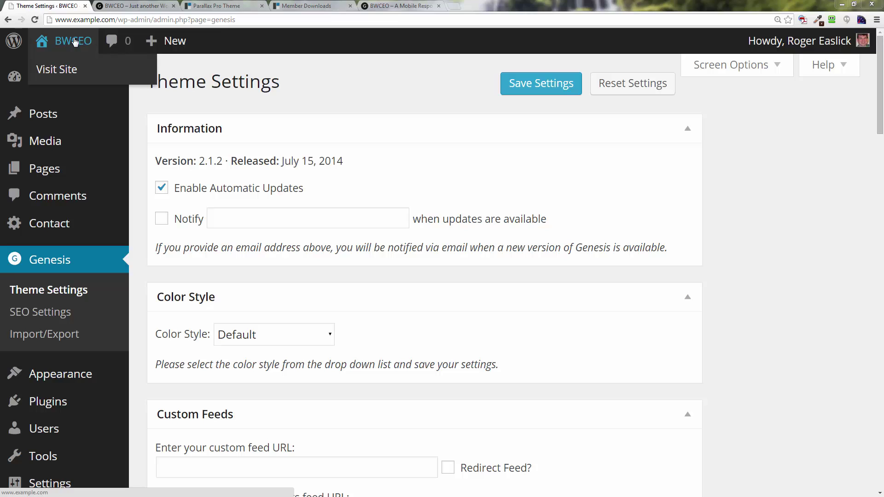
mouse_move(60, 174)
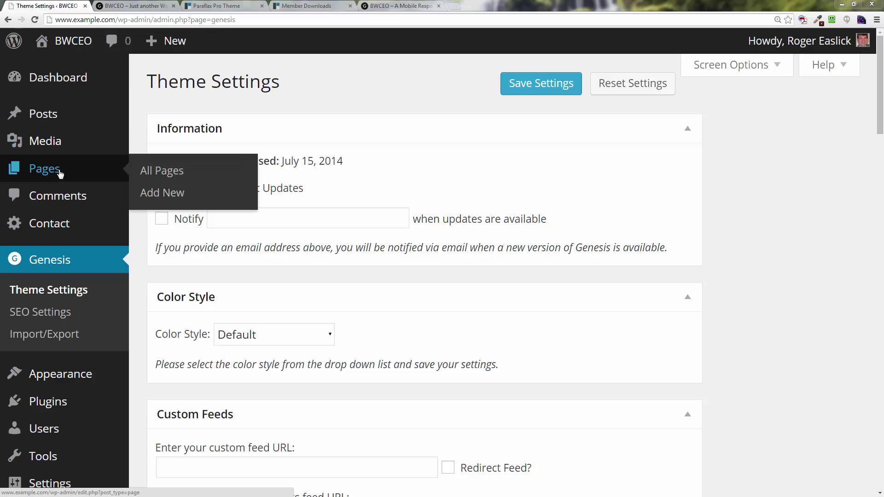
mouse_move(57, 121)
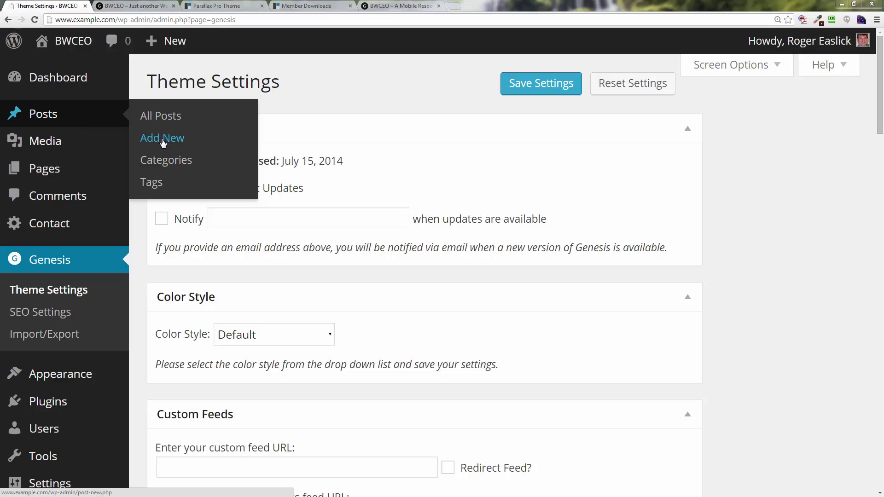
mouse_move(175, 43)
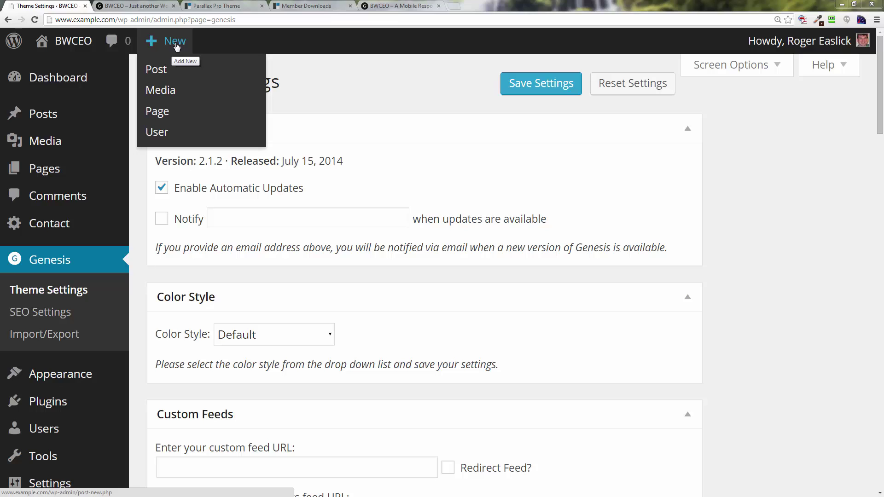
Step: Enter 'Behind the Scenes' as the post title, correcting the typos
left_click(164, 73)
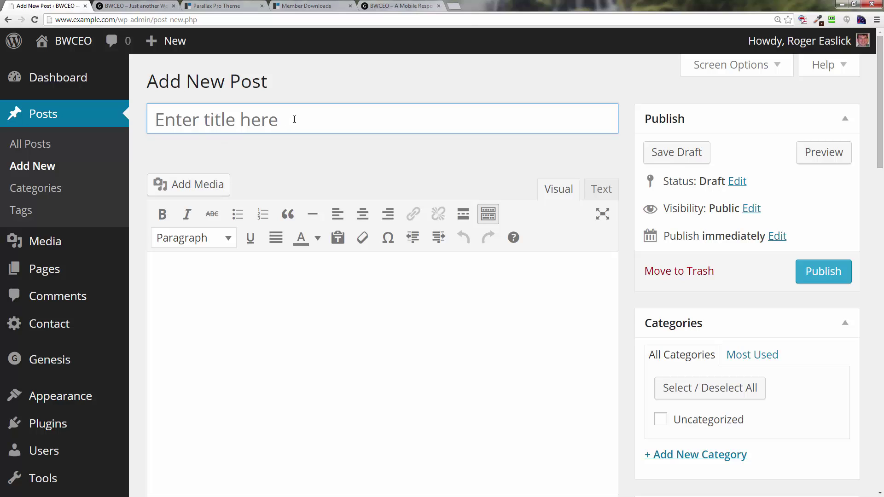
type("Bwh")
key("BackSpace")
key("BackSpace")
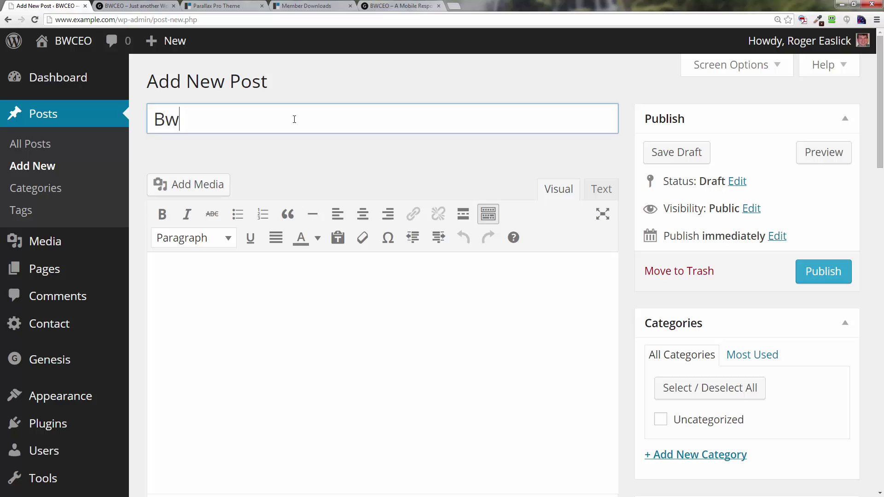
type("ei")
key("BackSpace")
type("h")
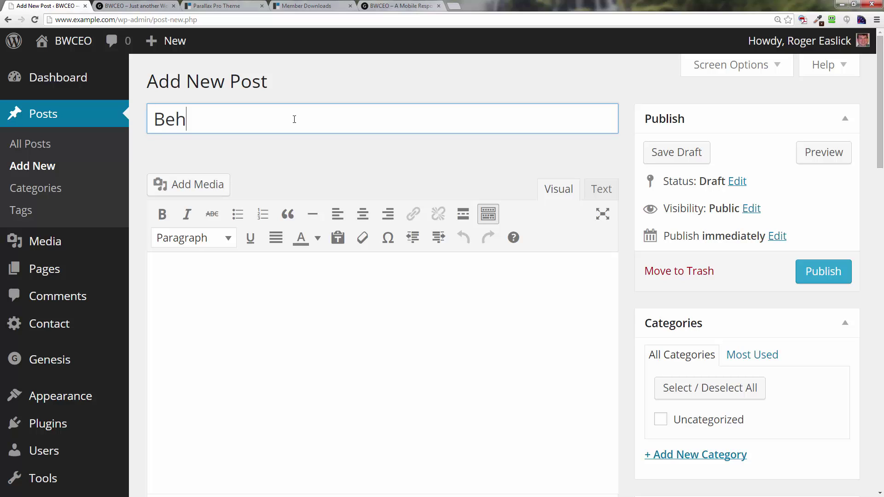
type("ind the Scenes")
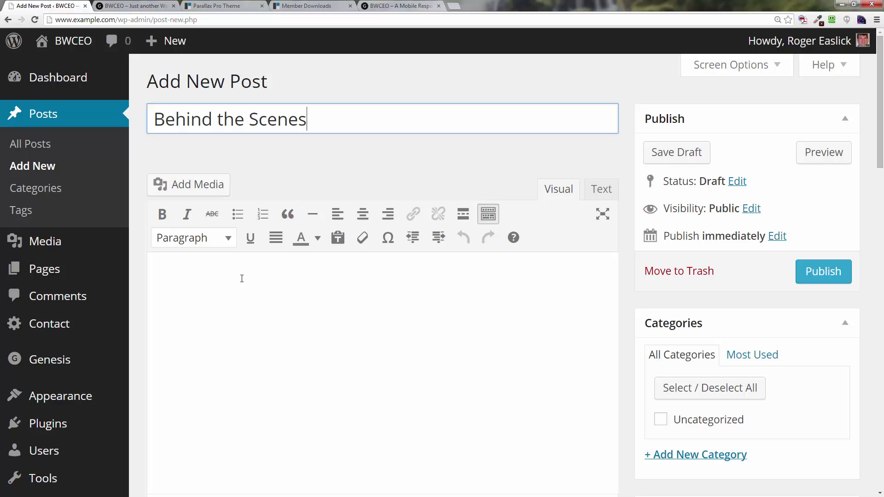
Step: Paste the two copied sample paragraphs about creating posts into the post body
left_click(242, 279)
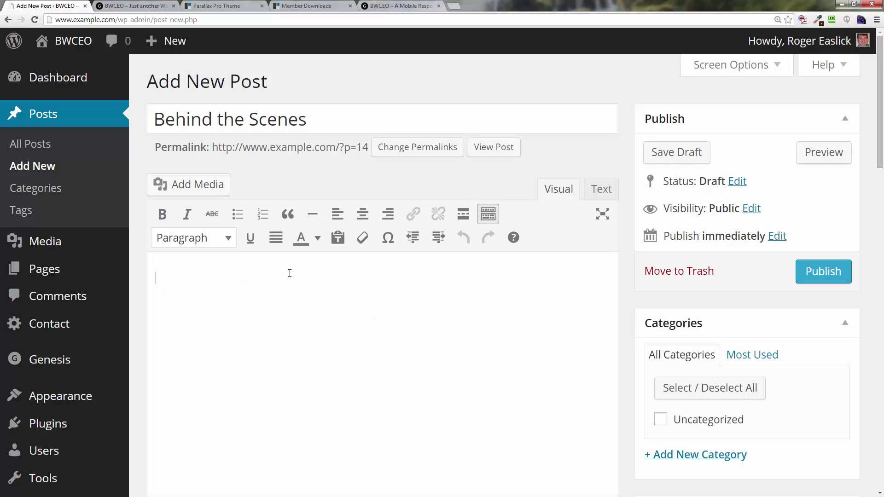
right_click(234, 293)
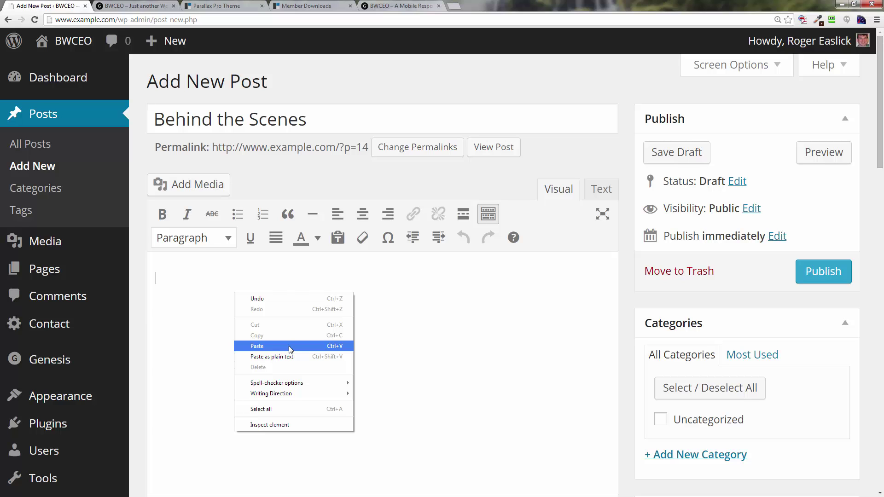
left_click(291, 349)
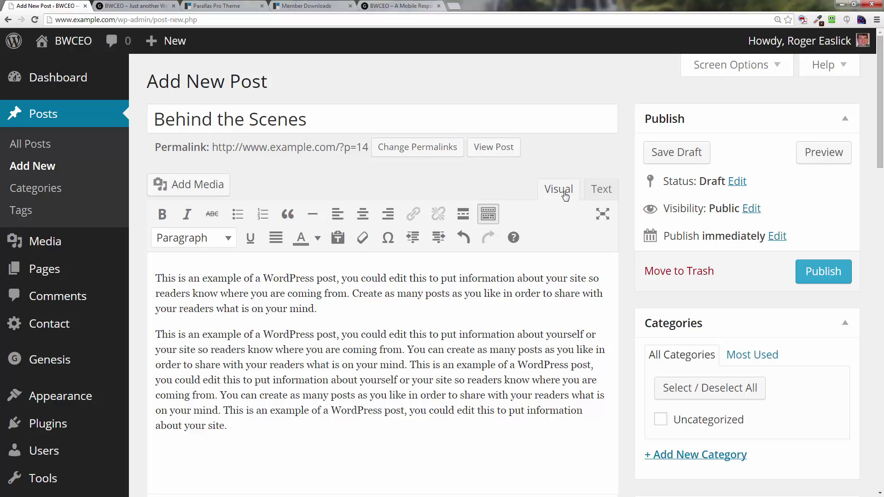
left_click(603, 191)
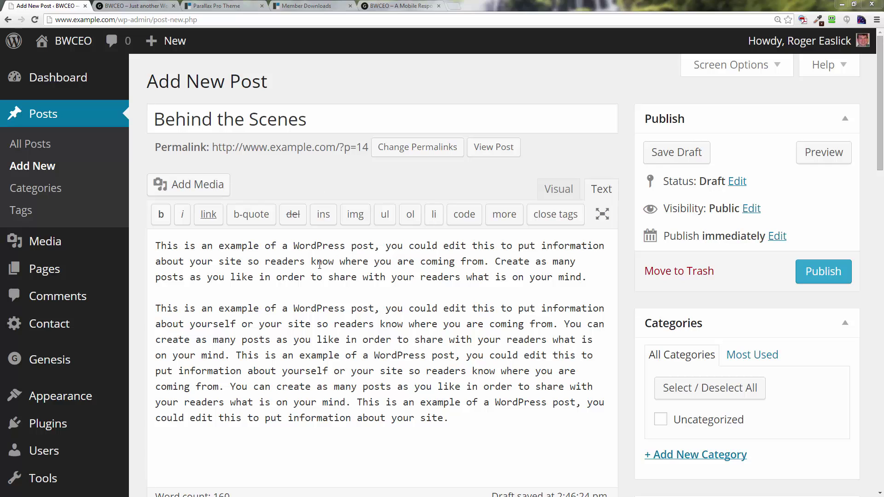
left_click(543, 193)
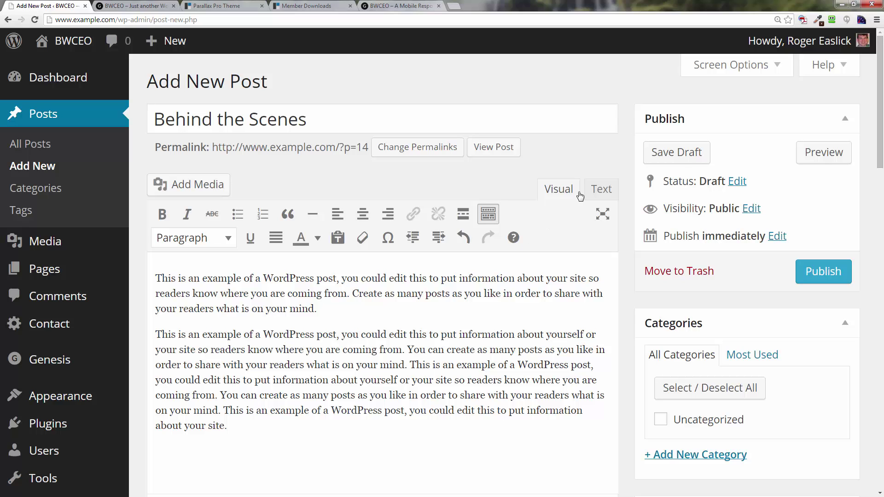
left_click(596, 194)
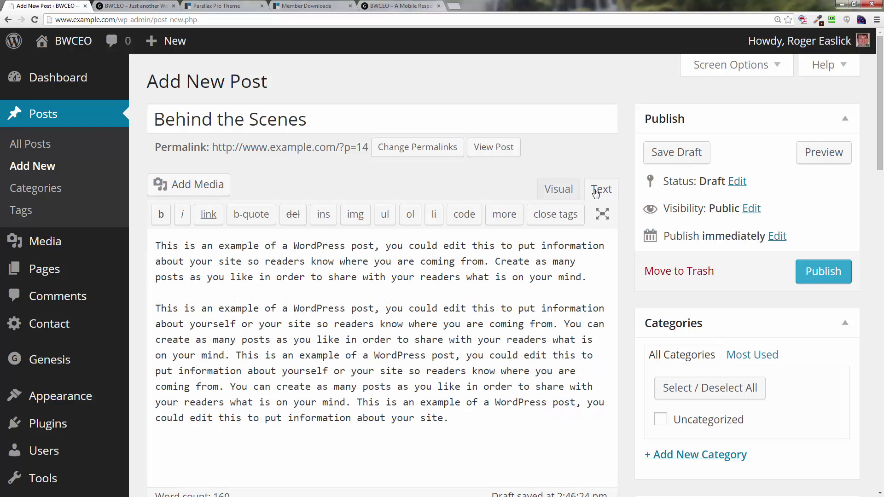
left_click(558, 194)
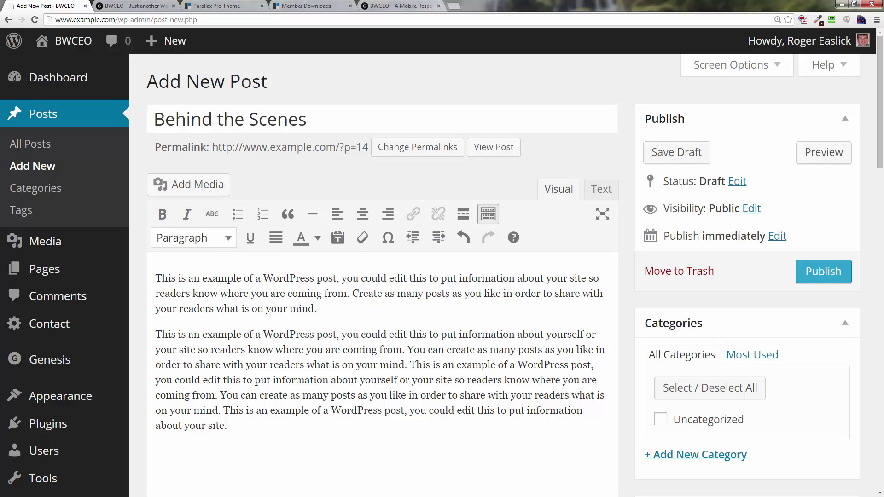
Step: Make the opening word 'This' bold and the first 'WordPress' italic
left_click_drag(156, 278, 179, 279)
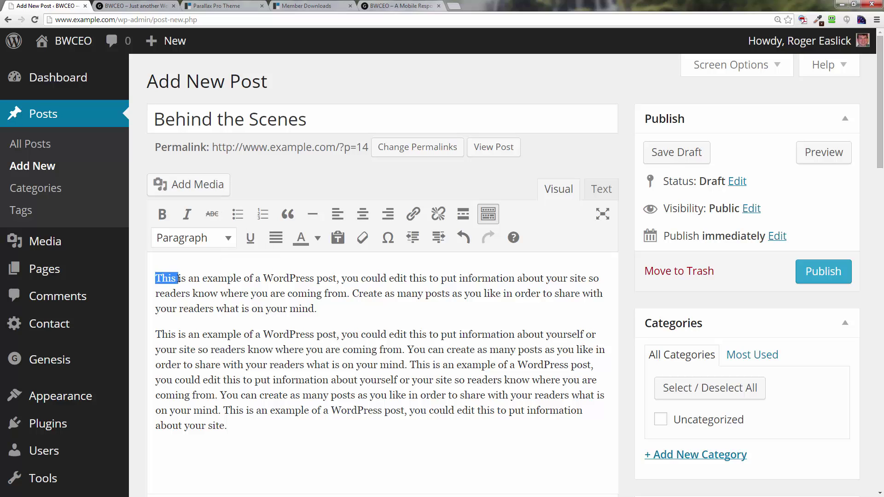
left_click(161, 214)
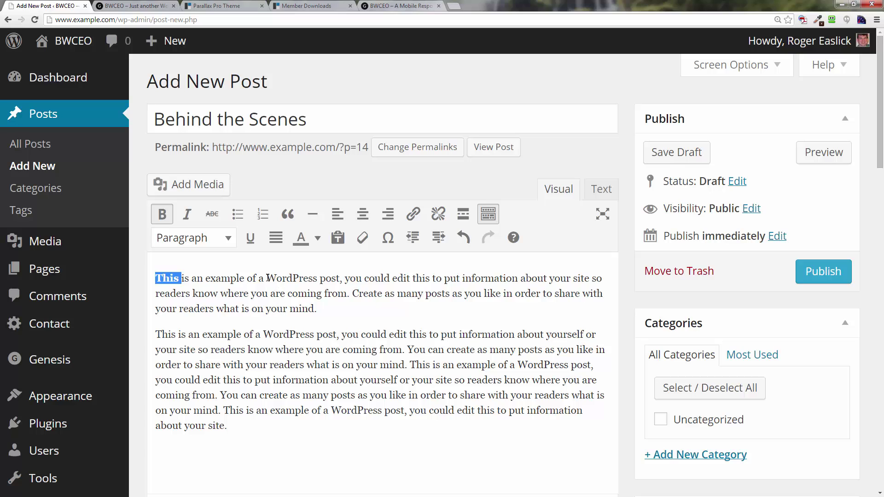
left_click_drag(267, 278, 318, 278)
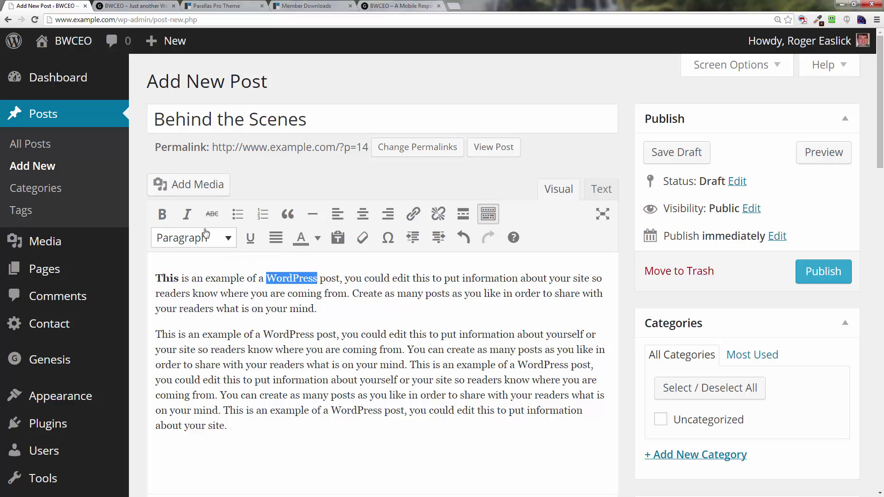
left_click(187, 214)
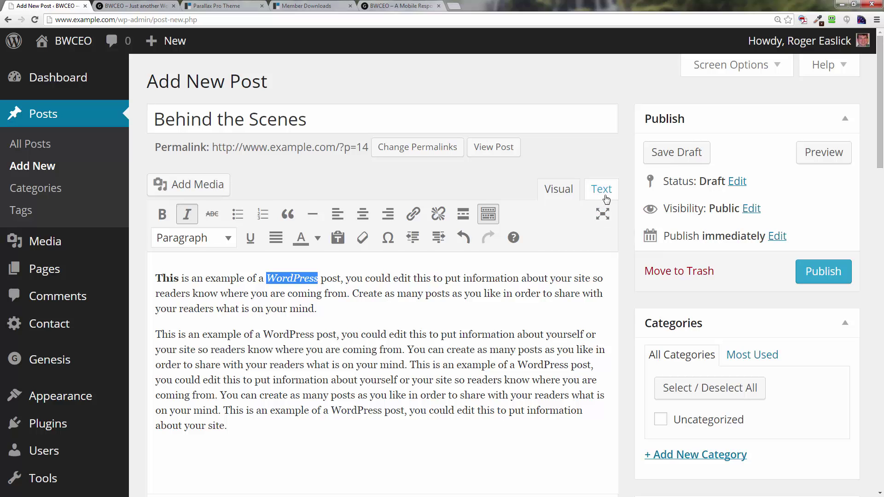
Step: Check the markup in the Text view, return to Visual, and toggle the extra toolbar off and on
left_click(606, 199)
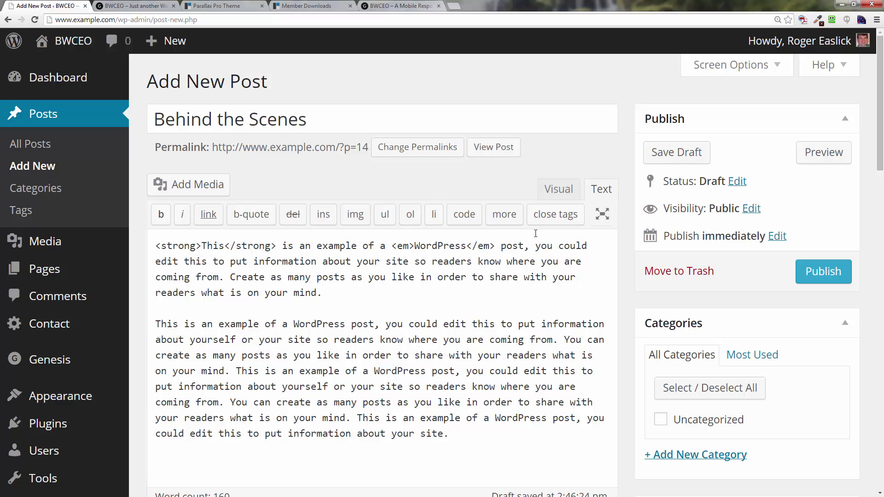
left_click(563, 193)
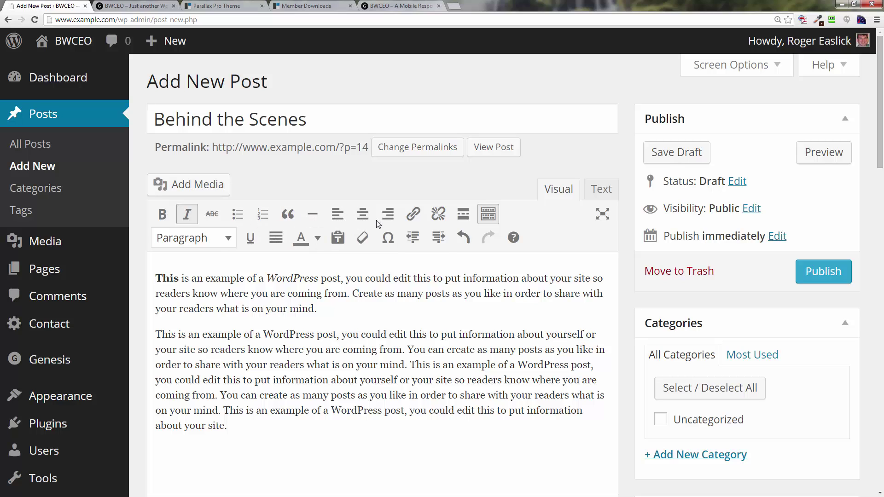
left_click(489, 215)
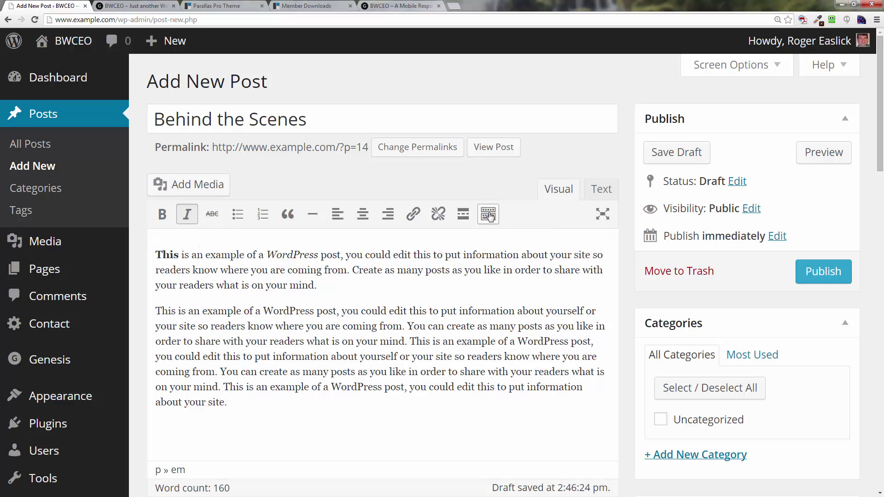
left_click(488, 216)
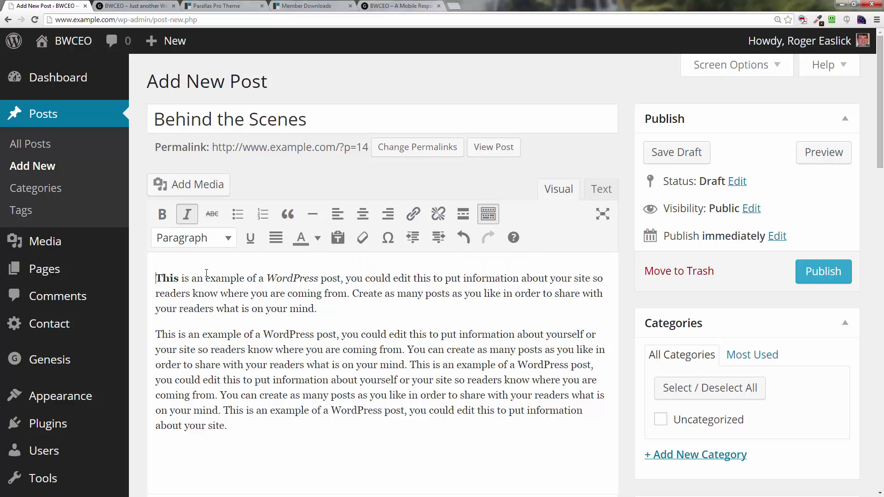
Step: Unbold the word 'This' and bring up the Insert Media dialog
left_click(161, 278)
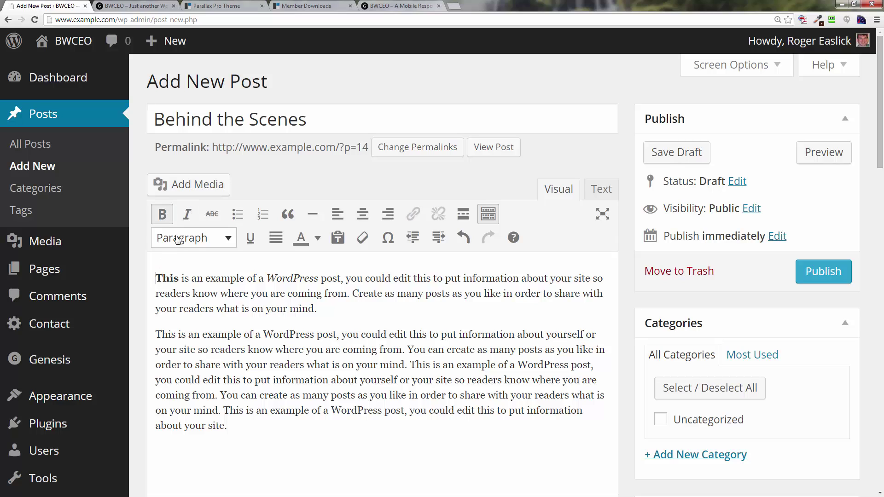
left_click(162, 214)
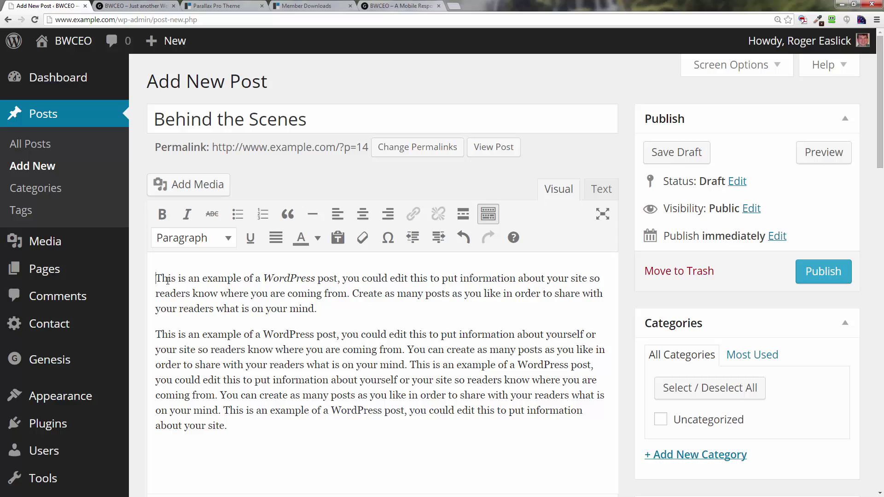
left_click(198, 192)
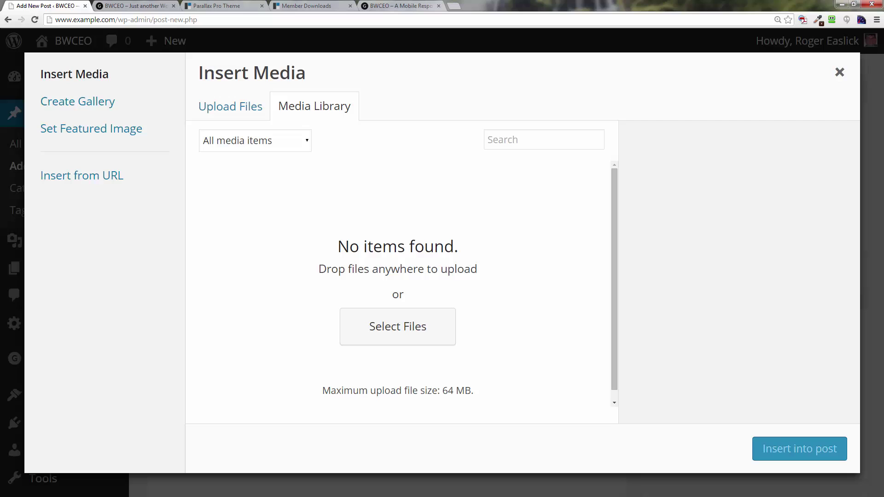
Step: Upload old-books-guldfisken.jpg from the images folder to the Media Library
left_click(387, 324)
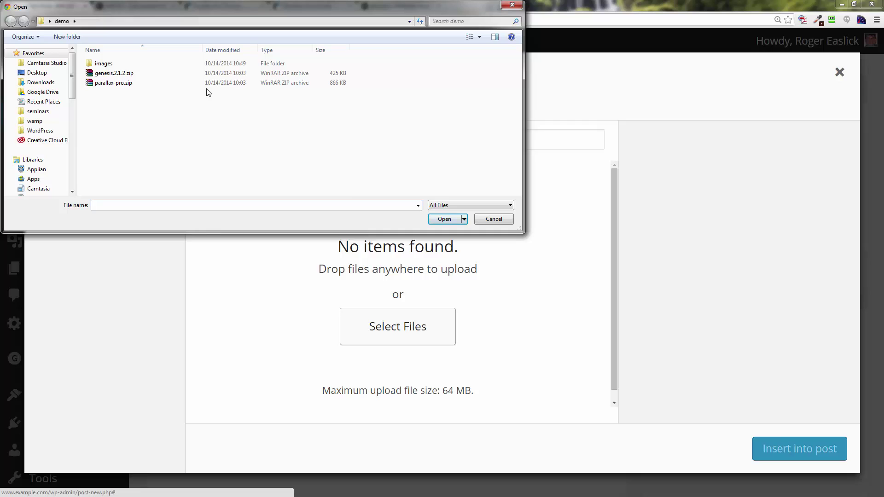
double_click(103, 64)
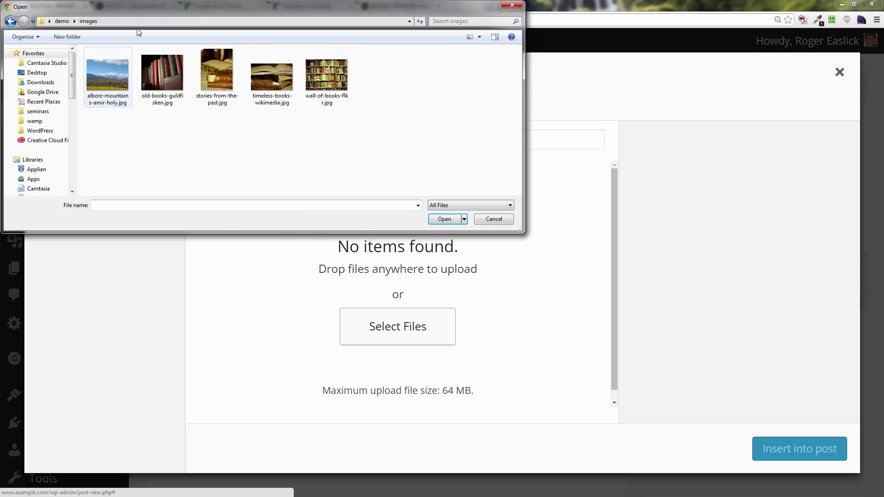
left_click_drag(175, 10, 301, 45)
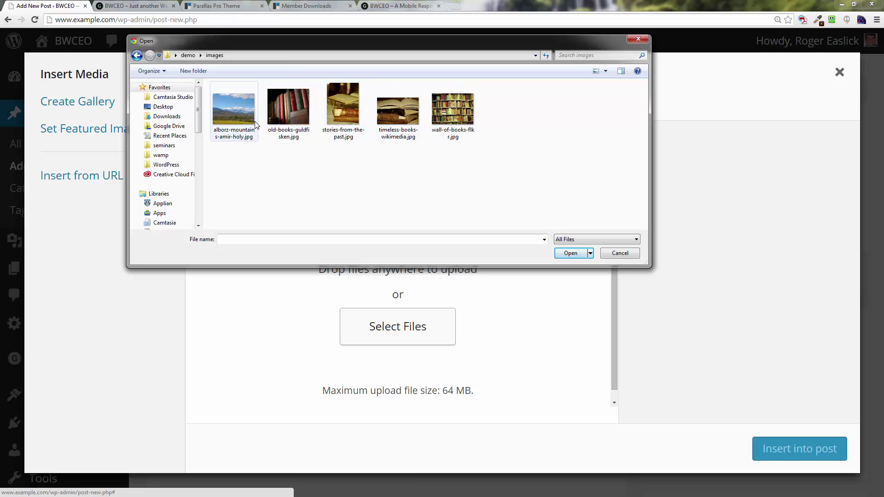
left_click_drag(307, 49, 289, 64)
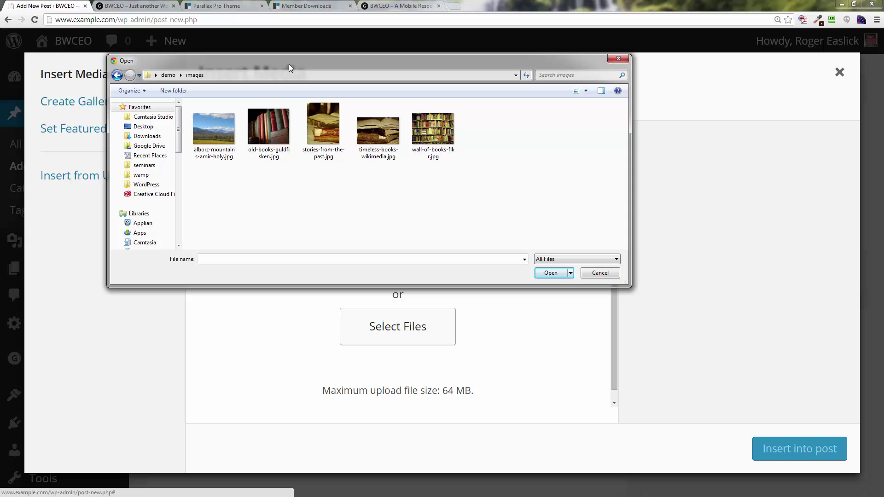
left_click_drag(289, 64, 327, 67)
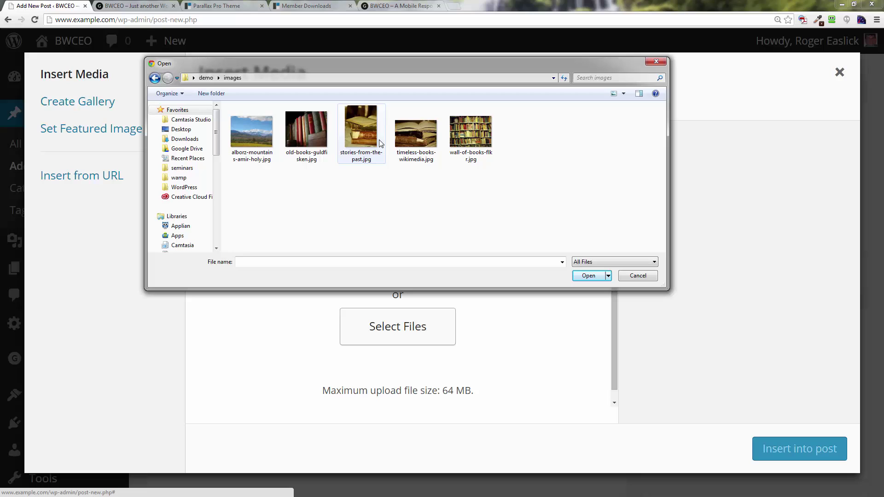
left_click(257, 148)
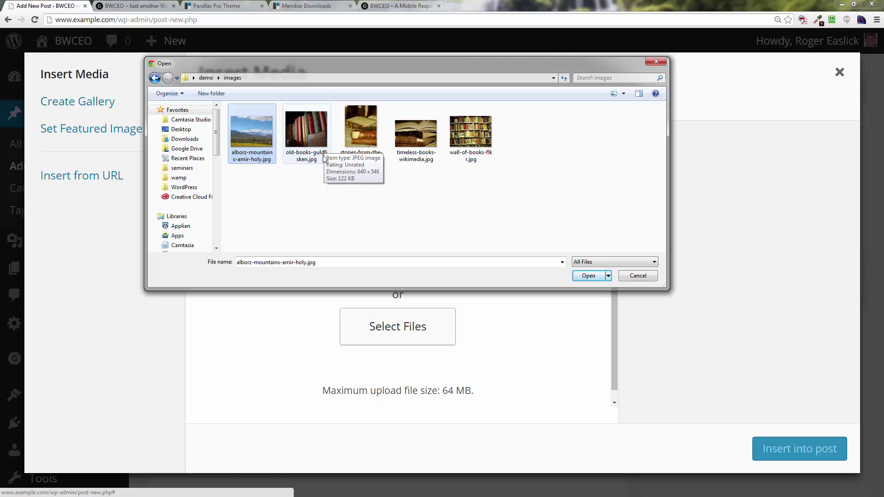
left_click(314, 138)
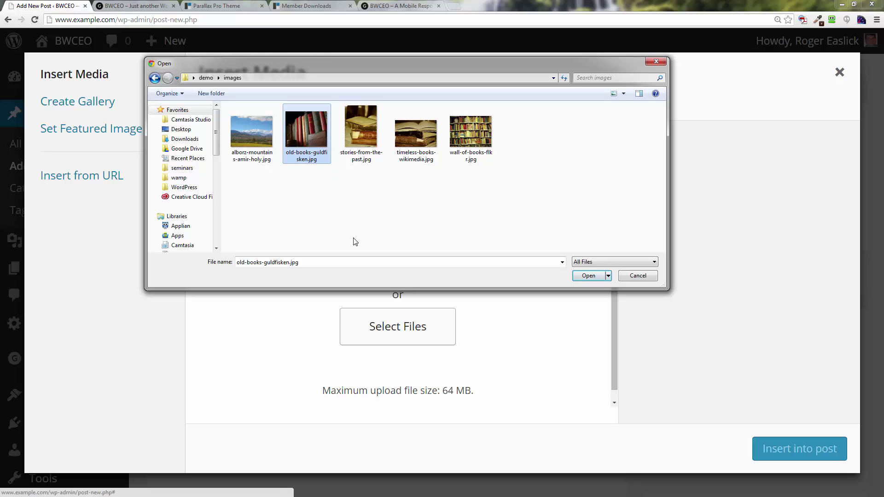
left_click(593, 275)
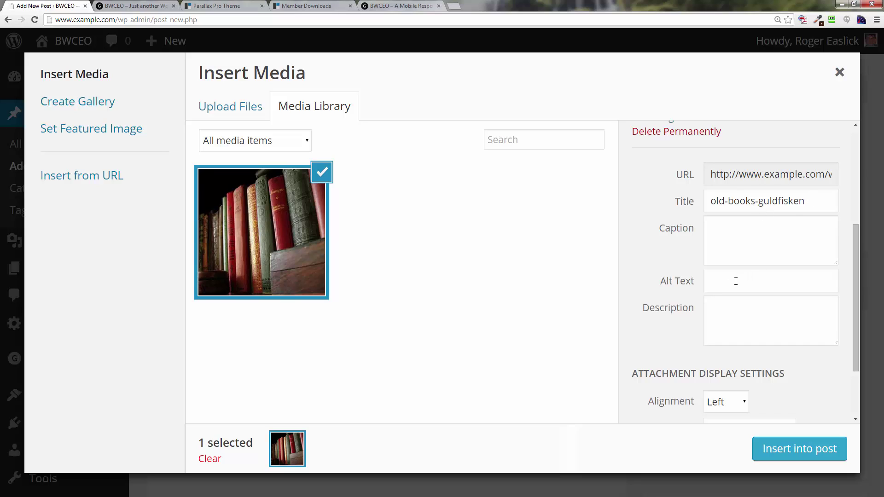
Step: Insert the books image with alt text 'Wall of books', no link, at Thumbnail 150 × 150 size
left_click(753, 281)
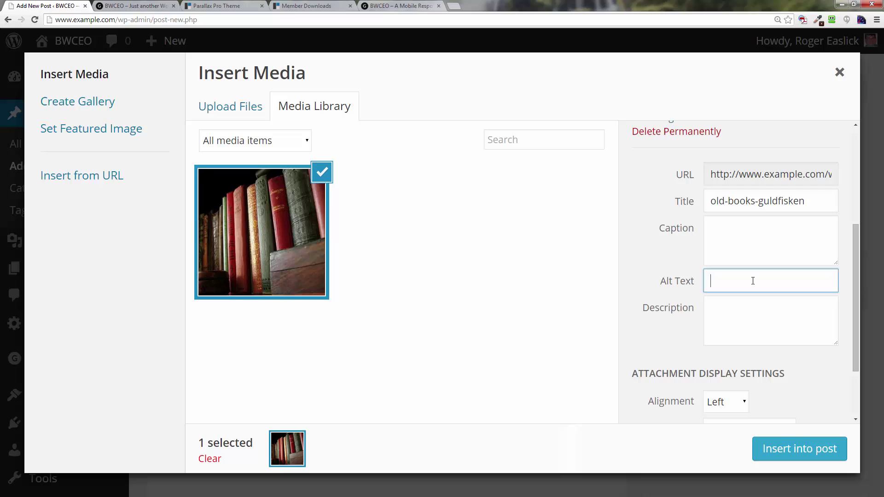
type("Wall of books")
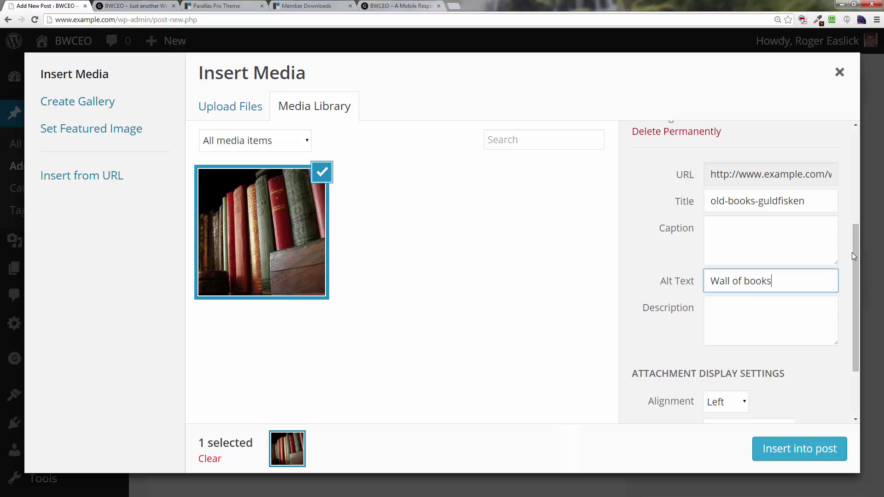
left_click_drag(852, 256, 860, 313)
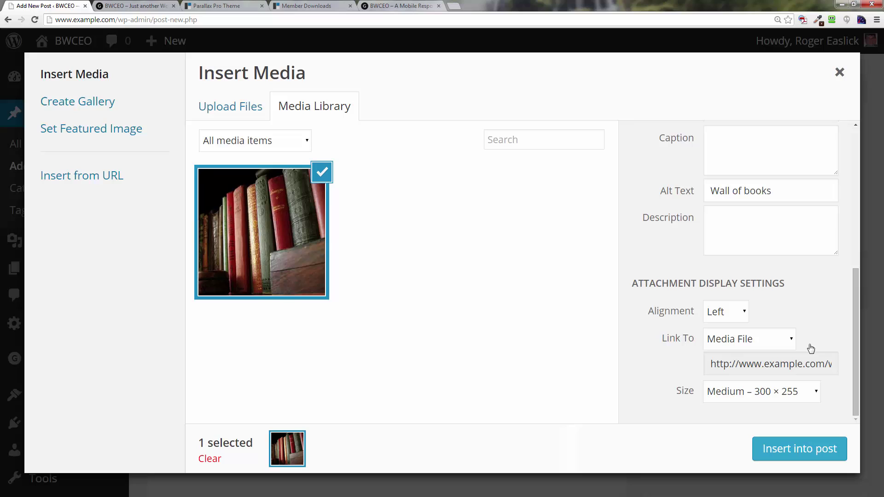
left_click(794, 340)
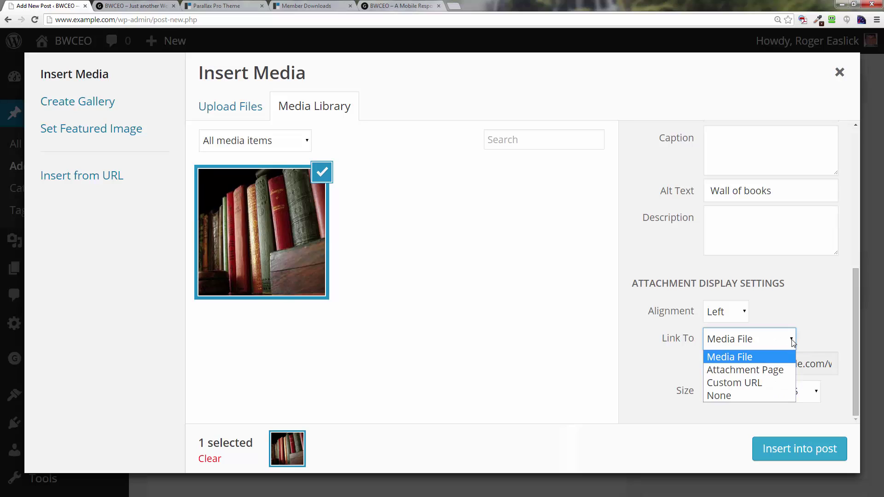
left_click(739, 392)
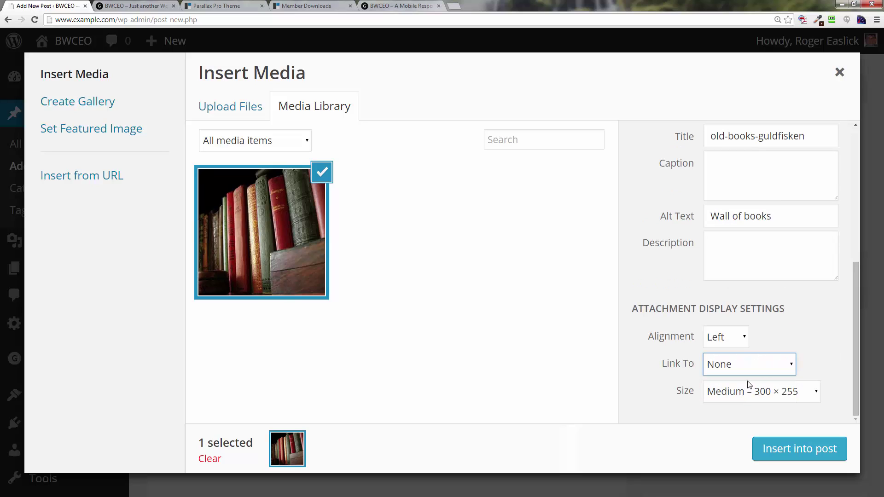
left_click(814, 394)
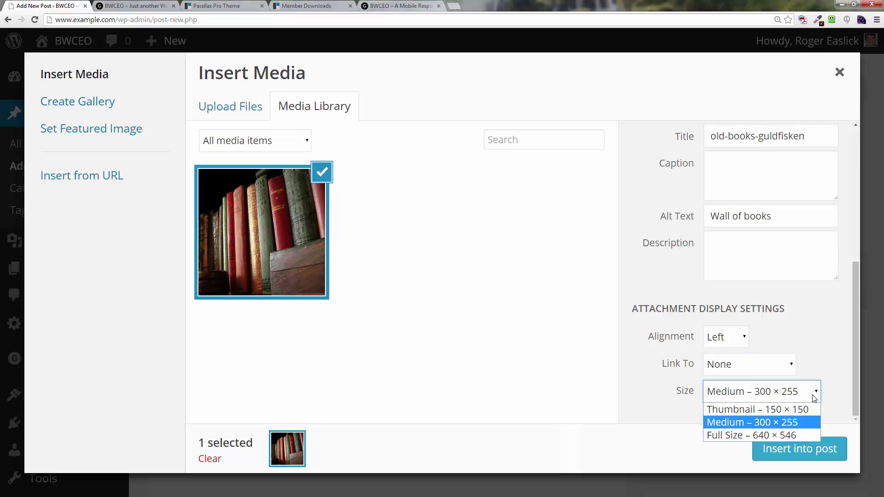
left_click(812, 410)
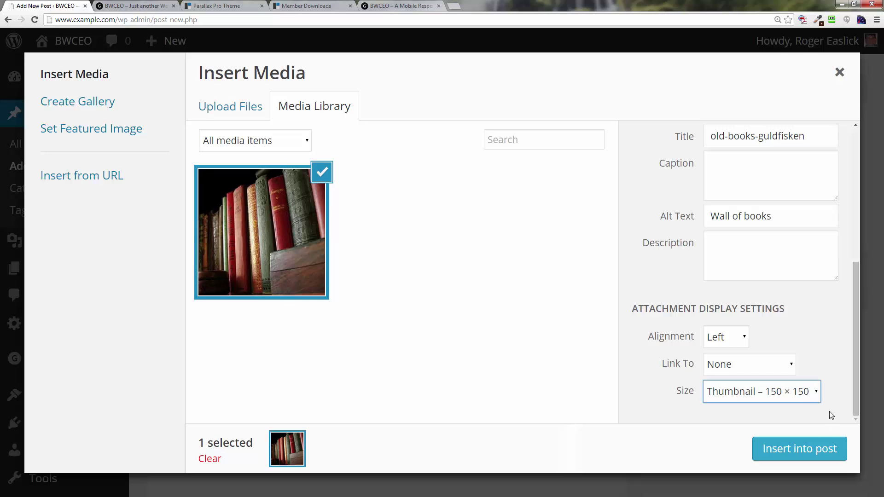
left_click(786, 451)
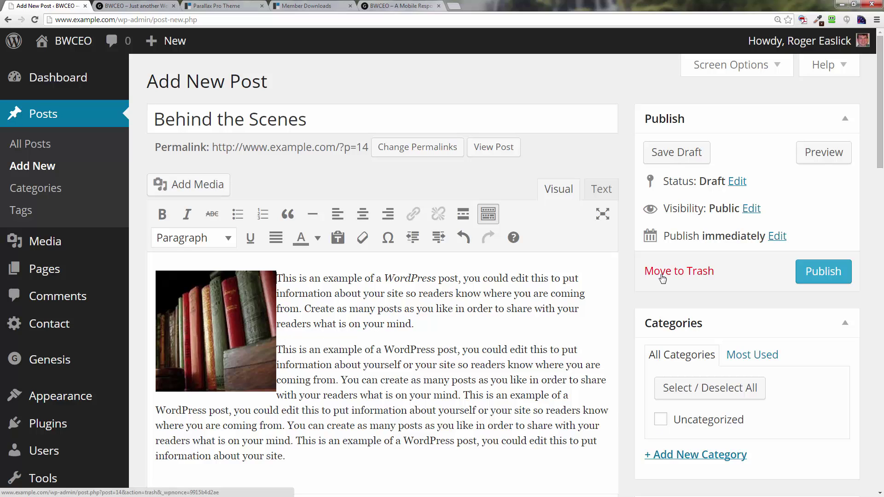
Step: Add and tick a new 'blog' category, then bring the Tags and Featured Image boxes into view
scroll(738, 371, "down", 1)
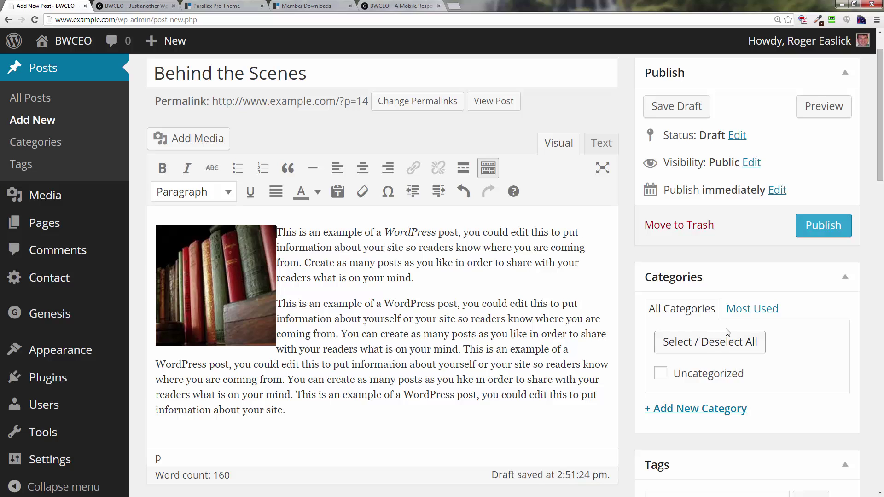
left_click(711, 414)
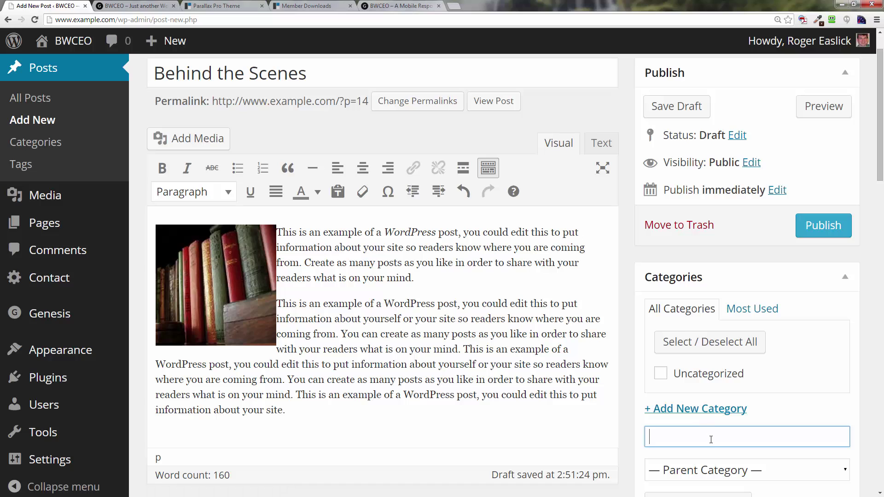
type("blog")
key("Return")
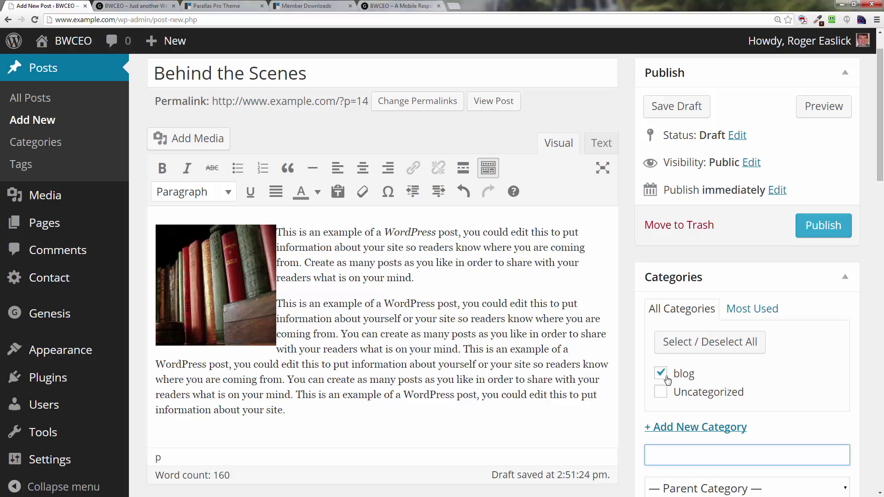
scroll(668, 380, "down", 2)
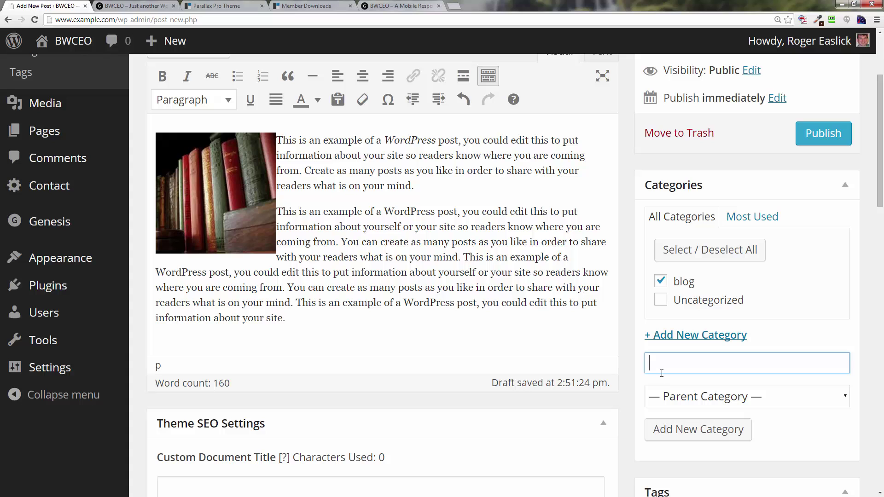
scroll(749, 407, "down", 4)
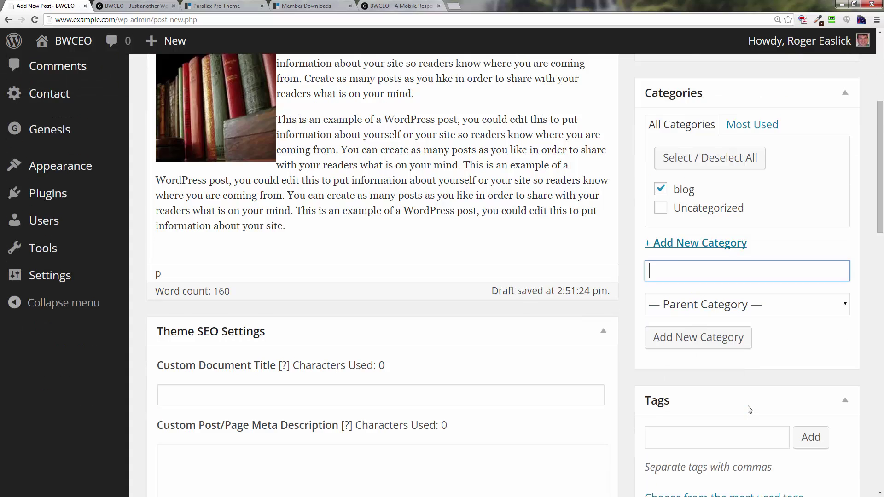
scroll(701, 389, "up", 1)
scroll(737, 381, "down", 2)
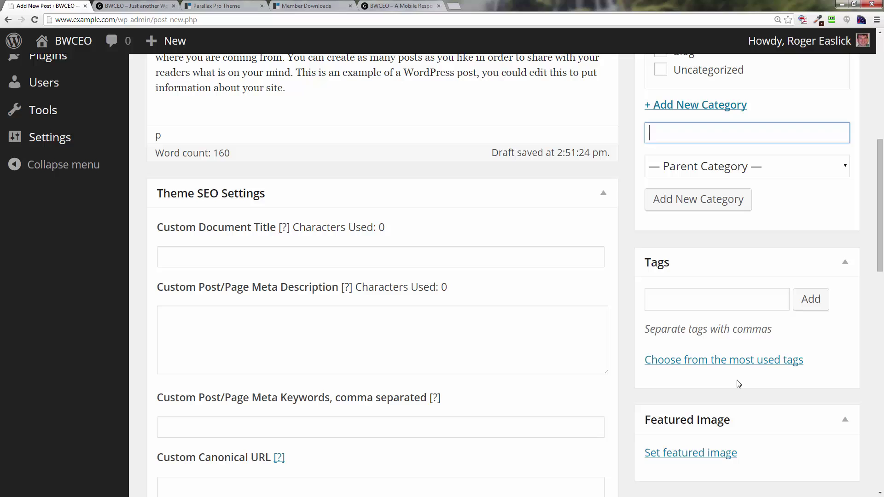
Step: Add the tags fiction, adventure and biography, fixing the typo in biography
left_click(700, 304)
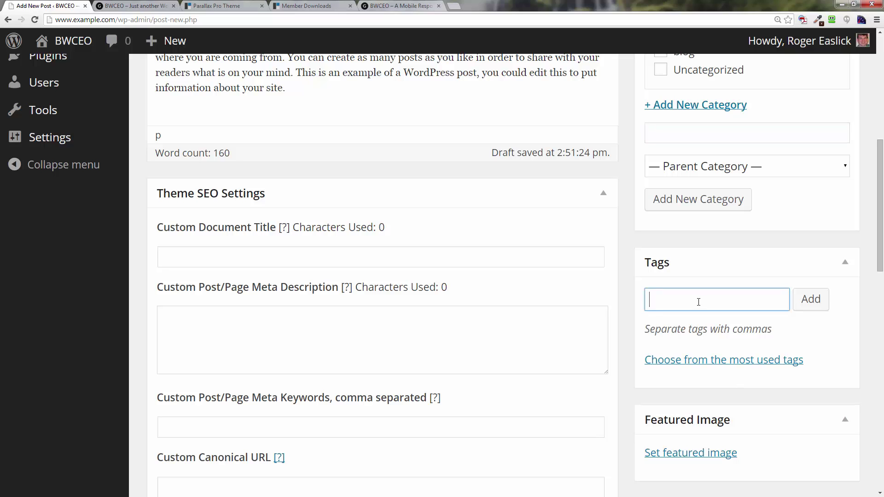
type("fiction, adventure, b")
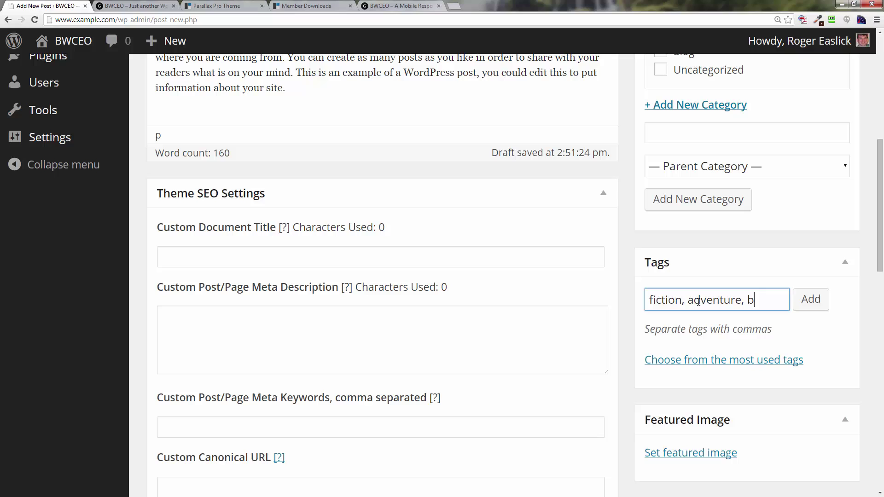
type("iographu")
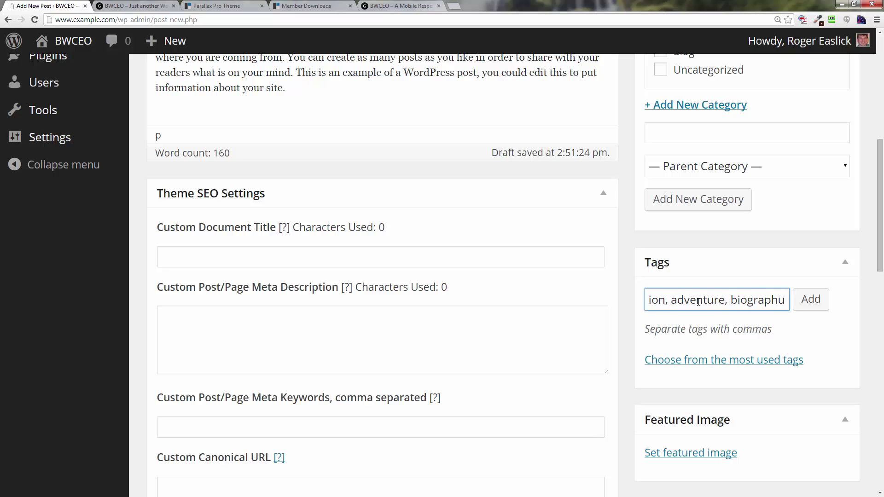
key("BackSpace")
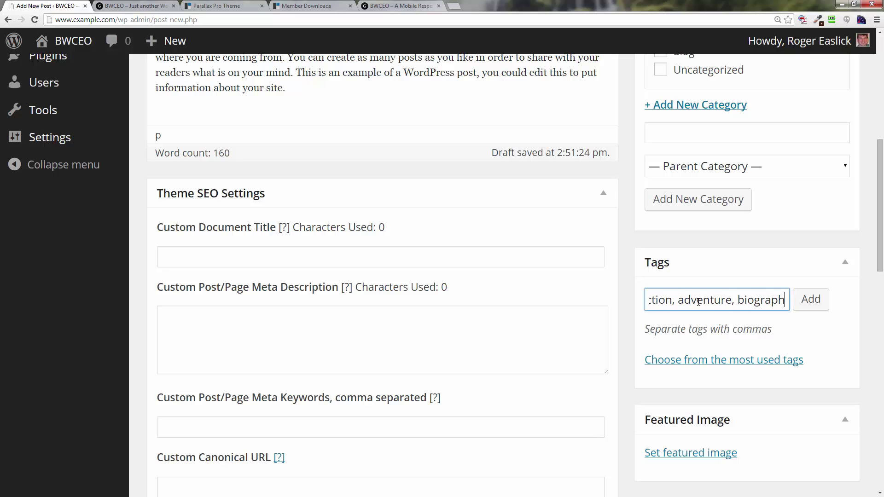
type("y")
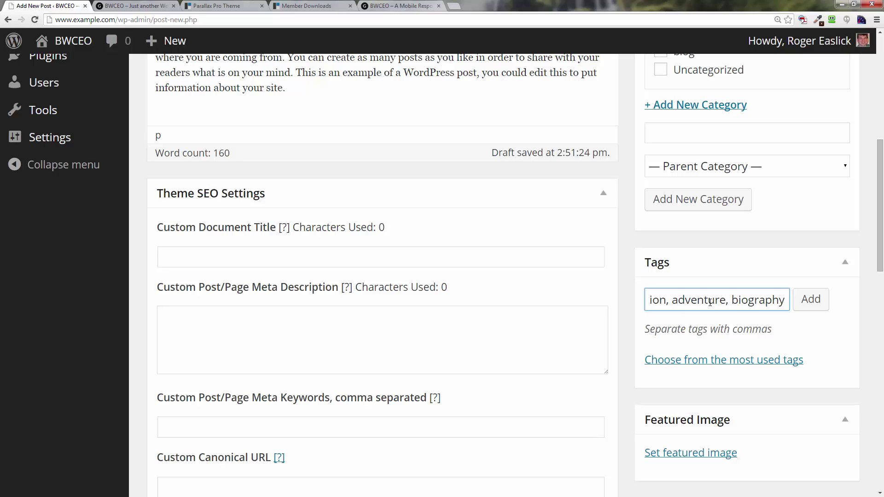
left_click(811, 306)
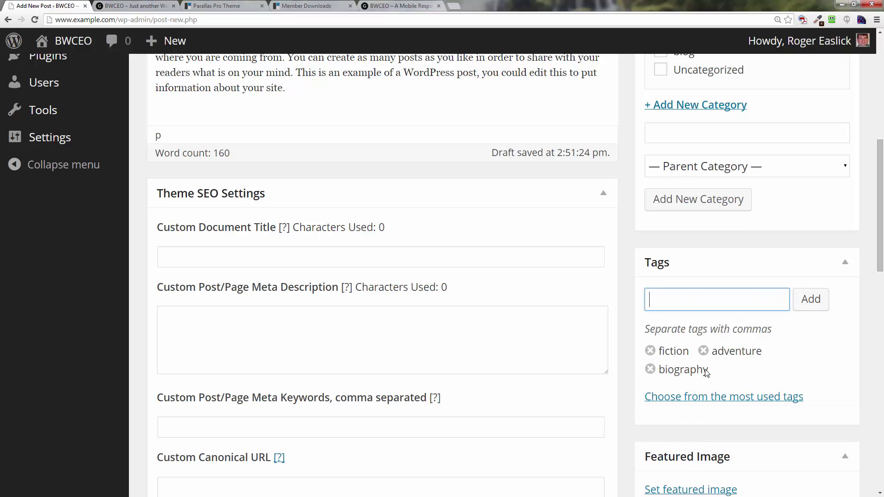
Step: Scroll back to the top and publish the 'Behind the Scenes' post
scroll(700, 376, "down", 3)
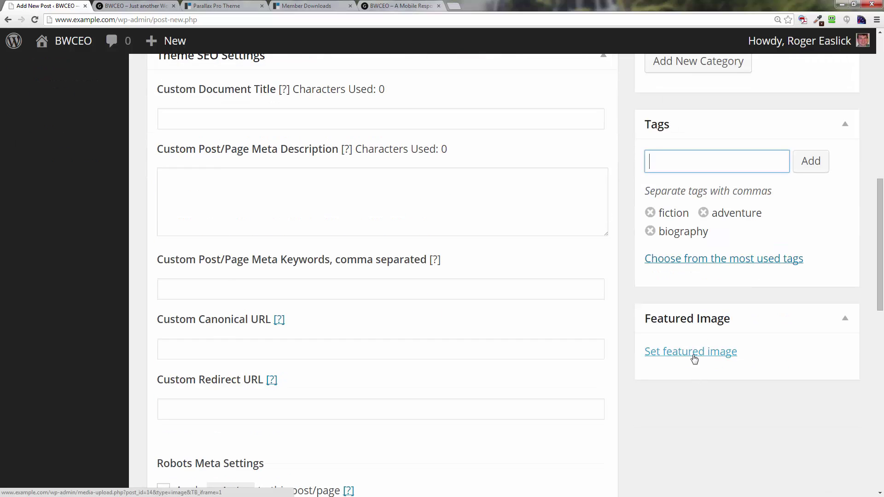
scroll(686, 366, "up", 9)
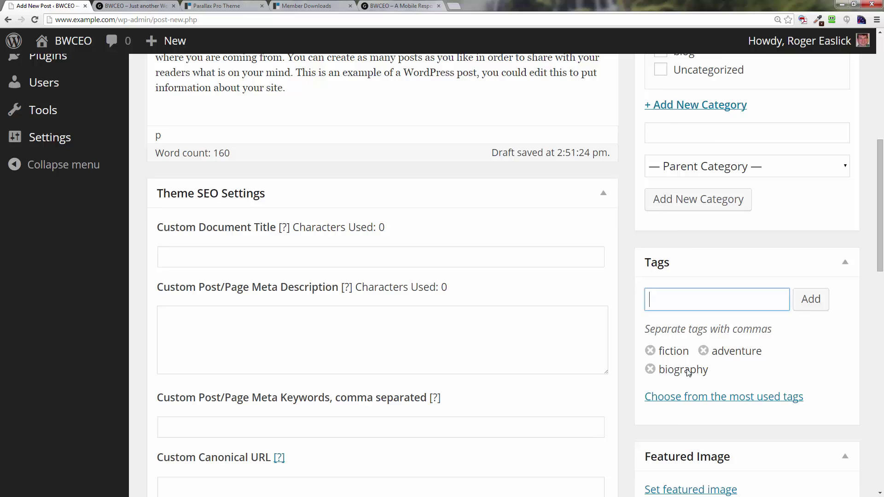
scroll(689, 372, "up", 2)
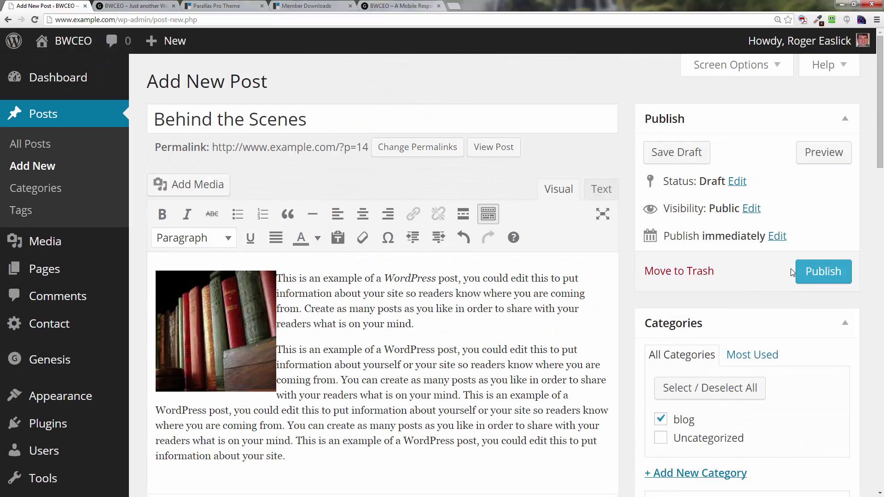
left_click(822, 274)
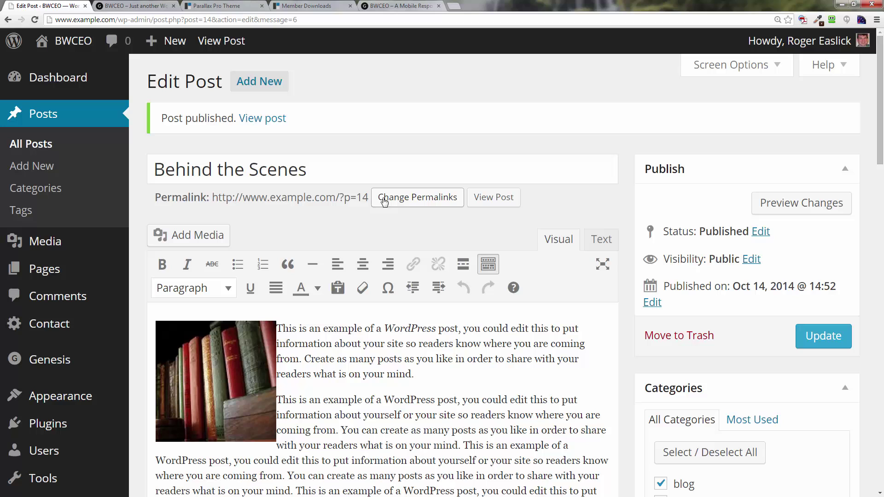
Step: Set the permalink structure to Post name (/%postname%/) and save the change
left_click(426, 206)
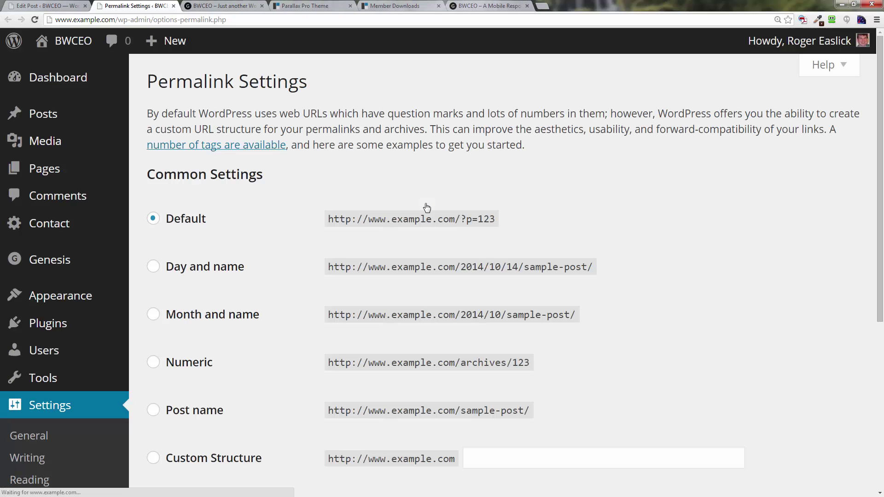
scroll(266, 335, "down", 1)
scroll(266, 335, "down", 1)
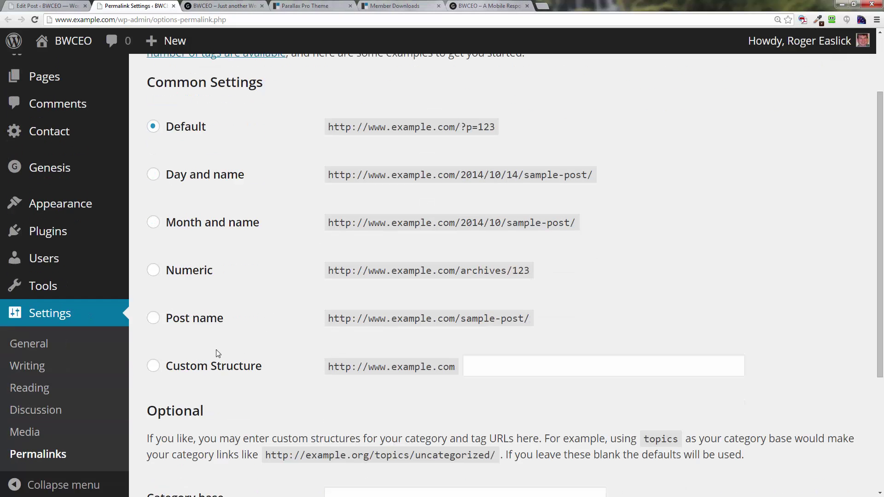
left_click(154, 319)
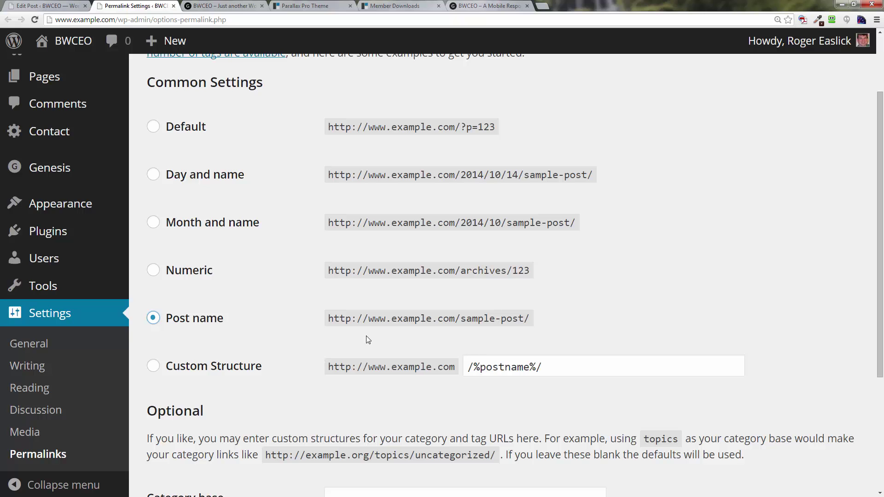
scroll(327, 290, "down", 4)
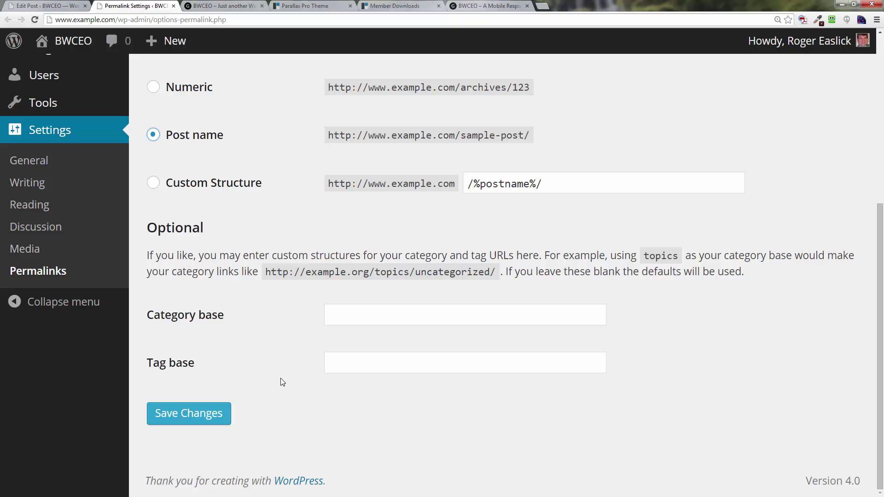
left_click(187, 416)
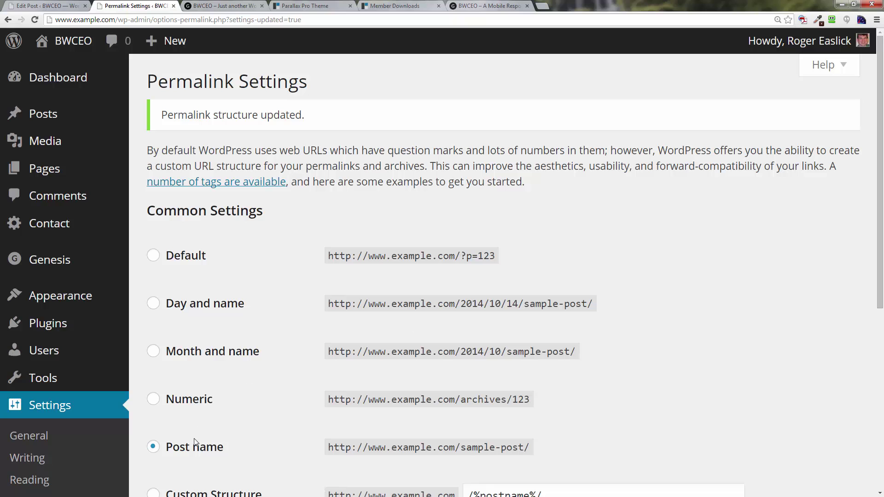
scroll(175, 454, "down", 5)
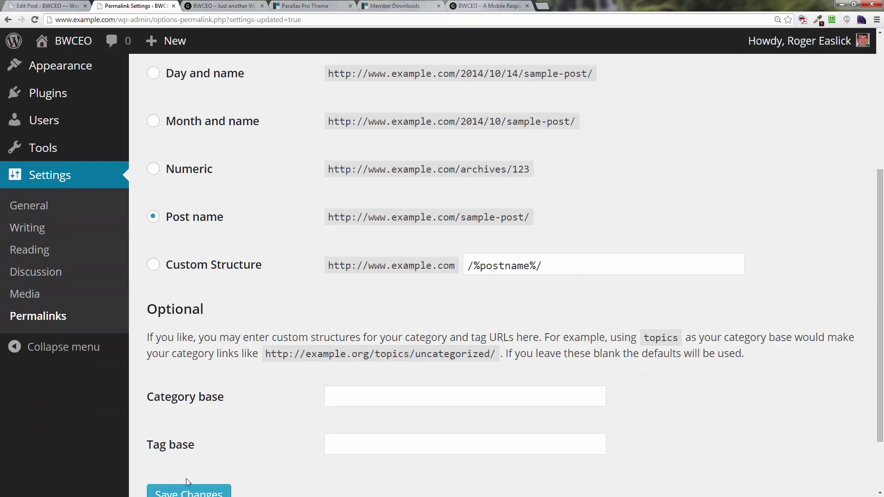
scroll(186, 479, "down", 1)
left_click(184, 452)
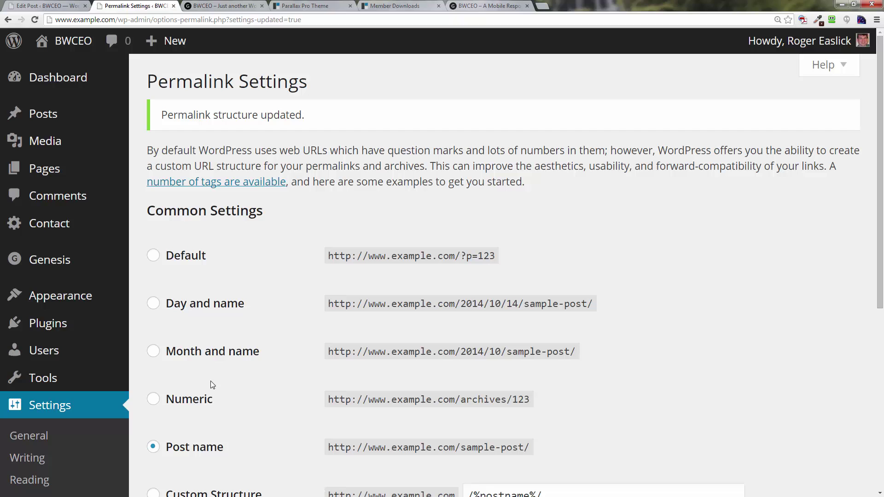
Step: From All Posts, view the 'Behind the Scenes' post live at /behind-the-scenes/ and browse its page
mouse_move(51, 118)
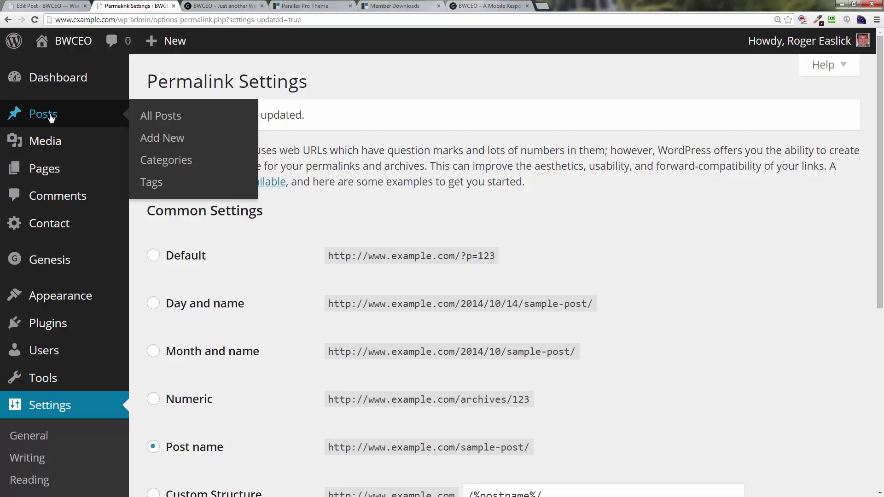
left_click(156, 121)
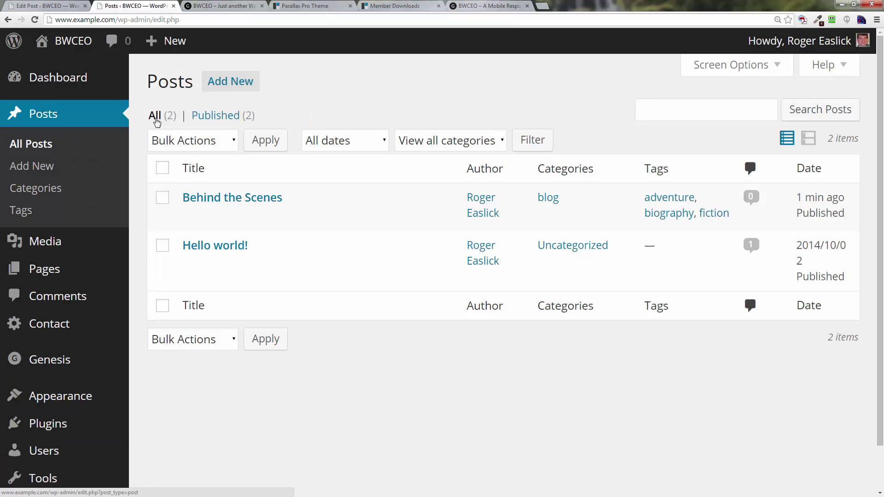
mouse_move(273, 197)
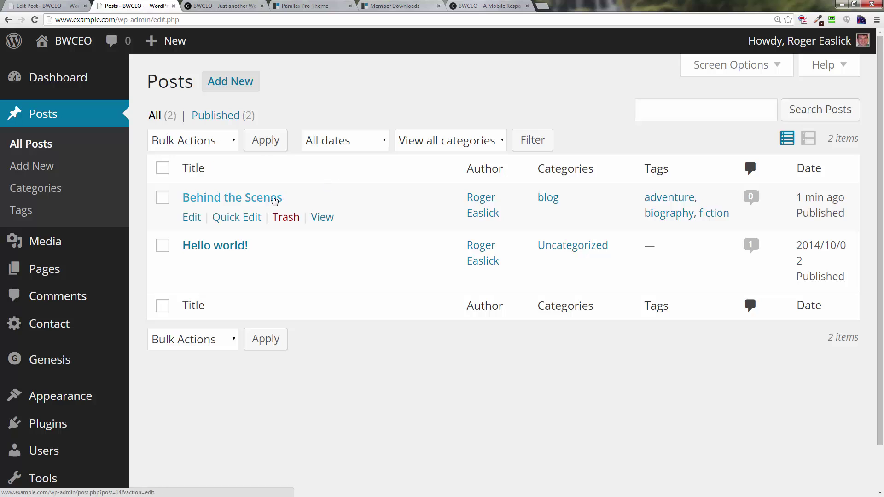
left_click(330, 219)
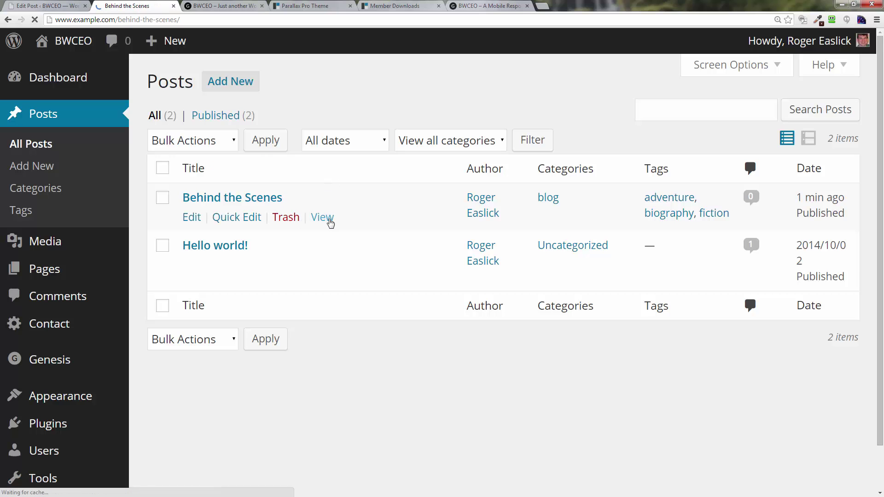
scroll(452, 217, "down", 4)
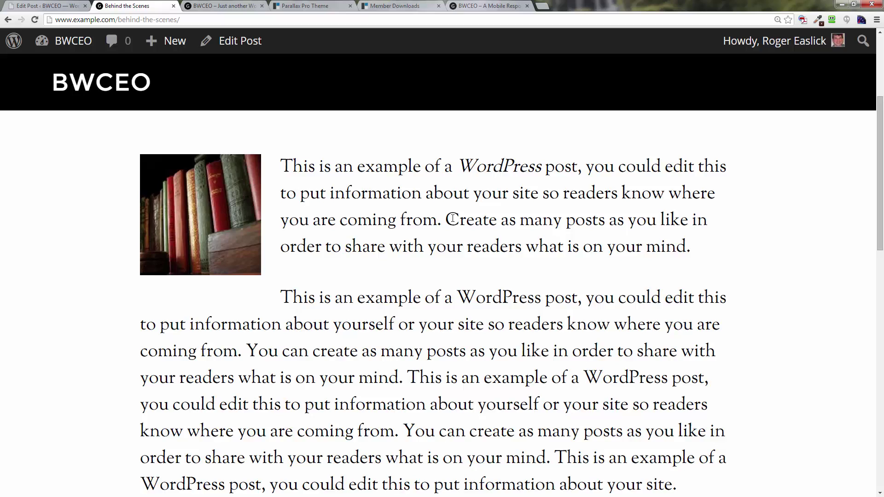
scroll(454, 223, "up", 3)
scroll(454, 223, "down", 4)
scroll(454, 223, "up", 5)
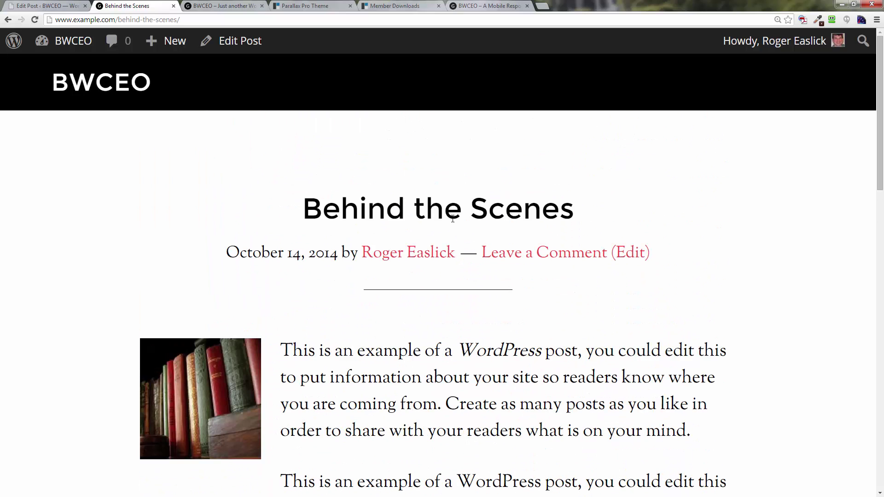